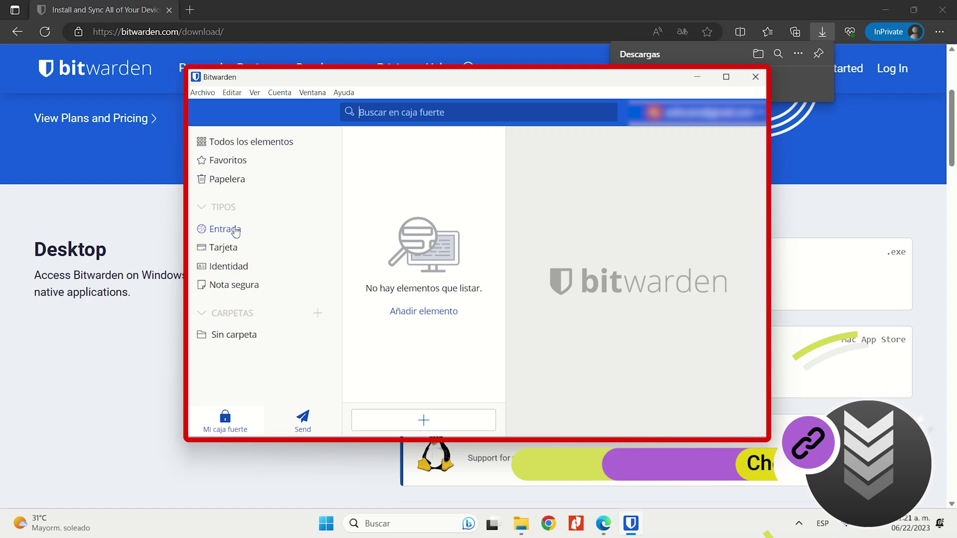
Filter the Bitwarden vault to entries with no folder ('Sin carpeta')
click(217, 334)
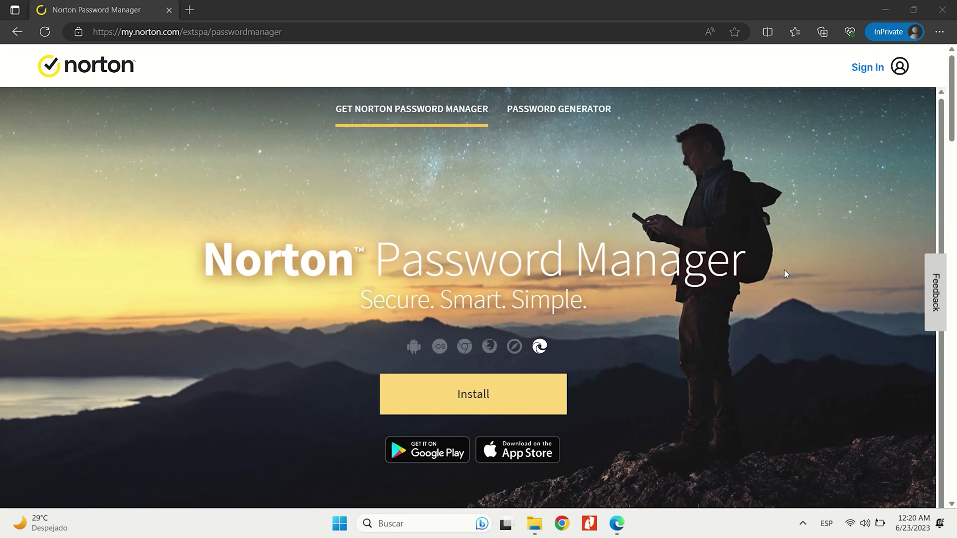
scroll(785, 270, down, 1)
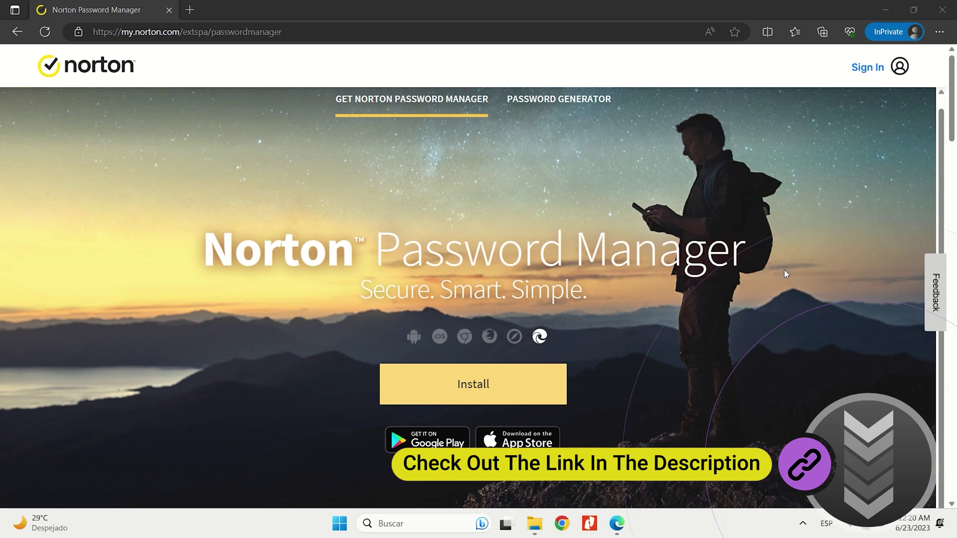
scroll(784, 271, down, 5)
scroll(784, 272, down, 3)
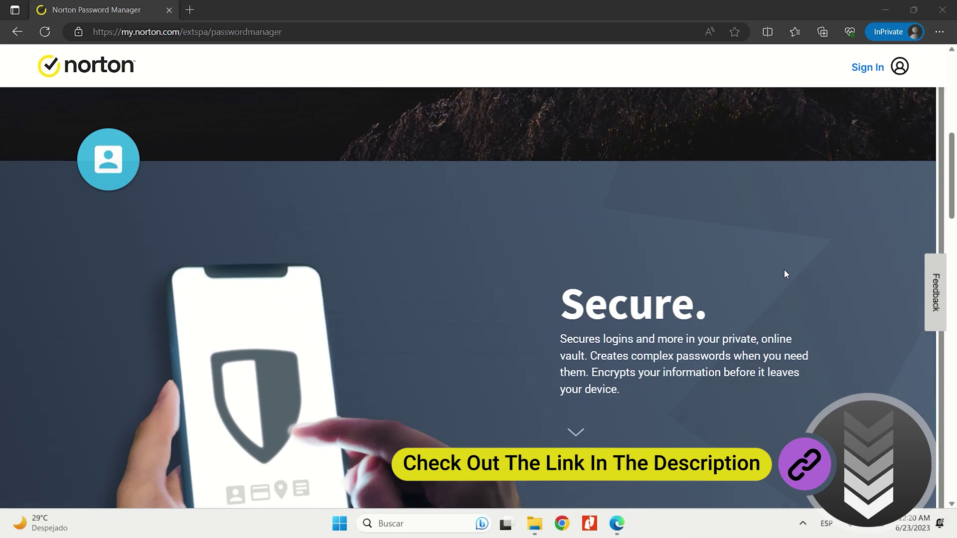
scroll(784, 272, down, 2)
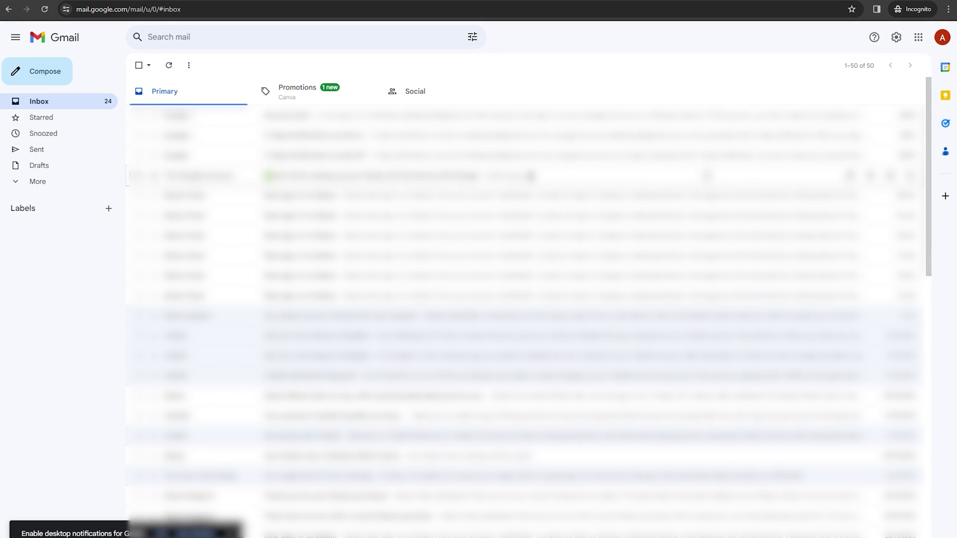
click(942, 39)
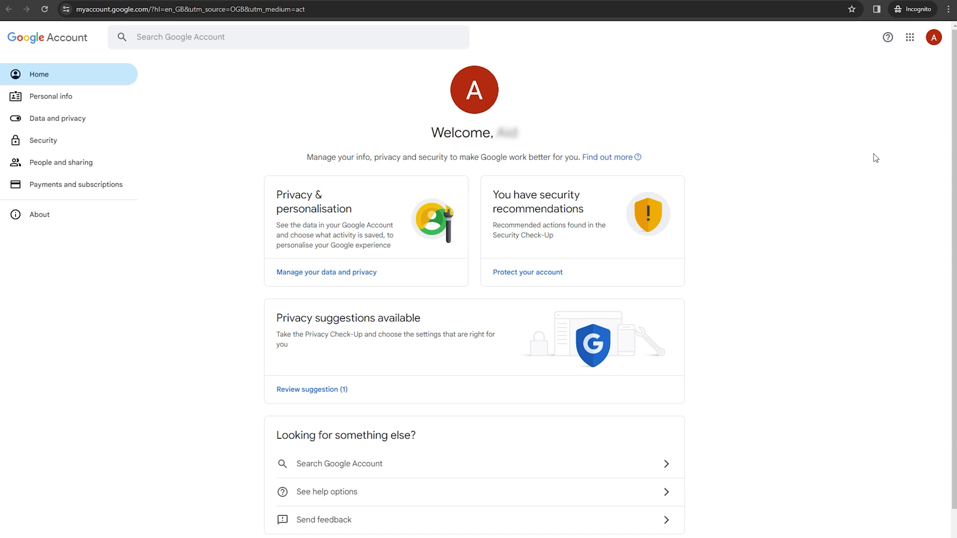
click(103, 145)
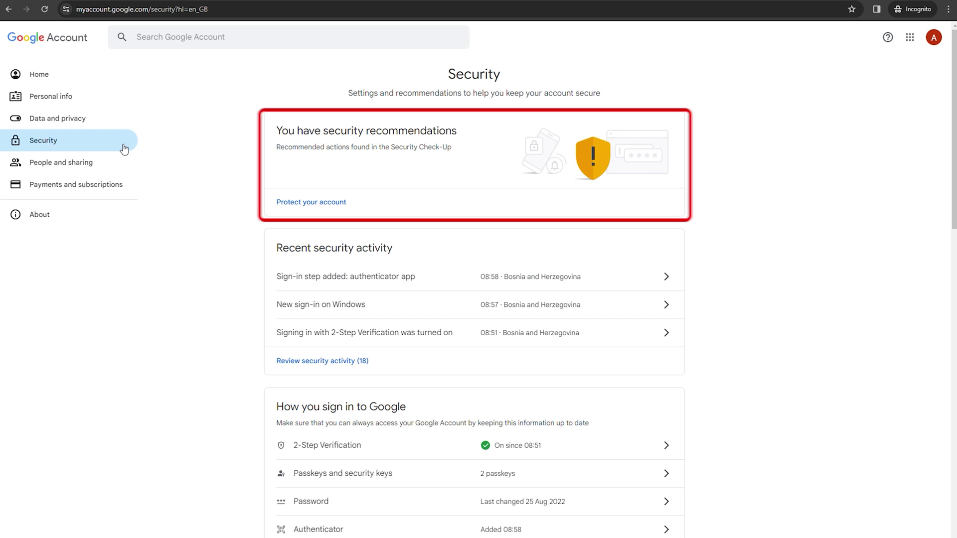
Open the Security Check-Up from the 'You have security recommendations' card
scroll(124, 149, down, 6)
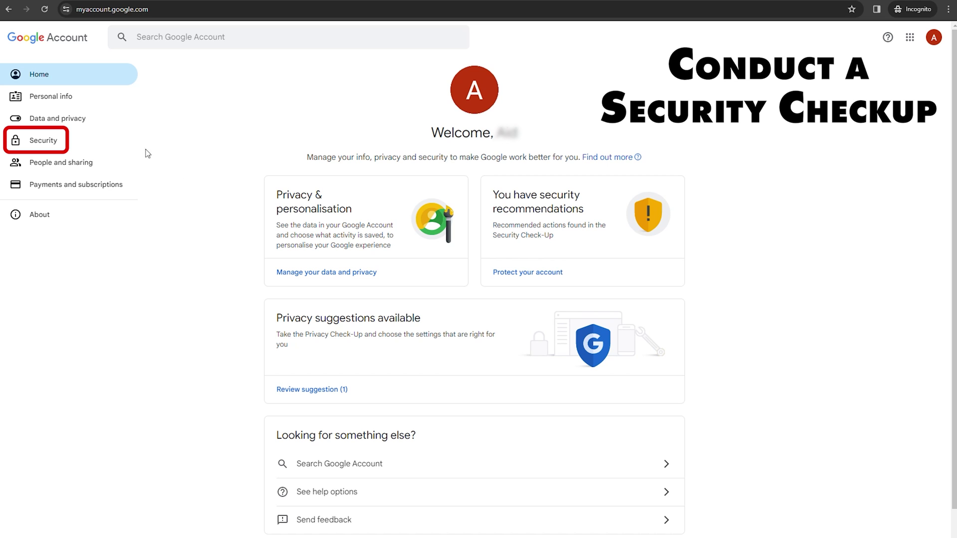
click(85, 140)
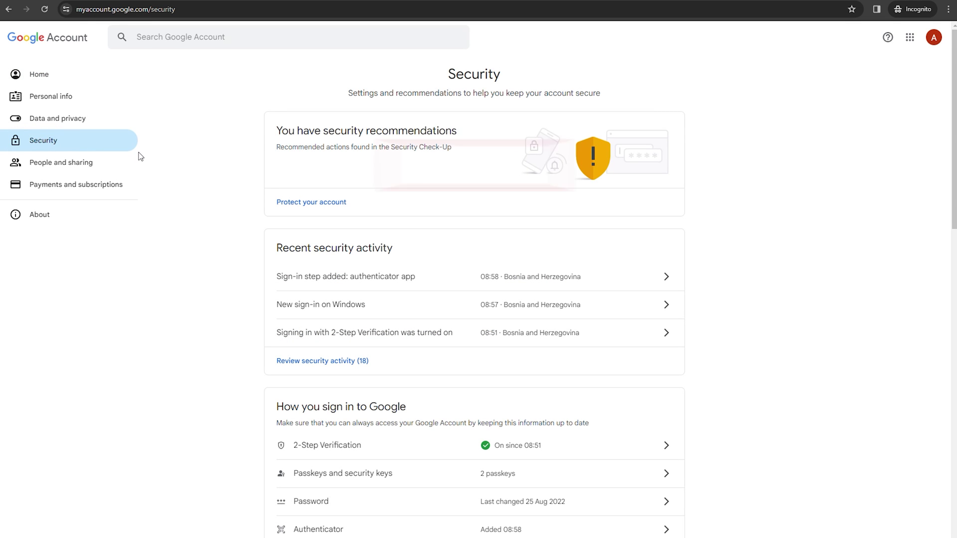
click(482, 152)
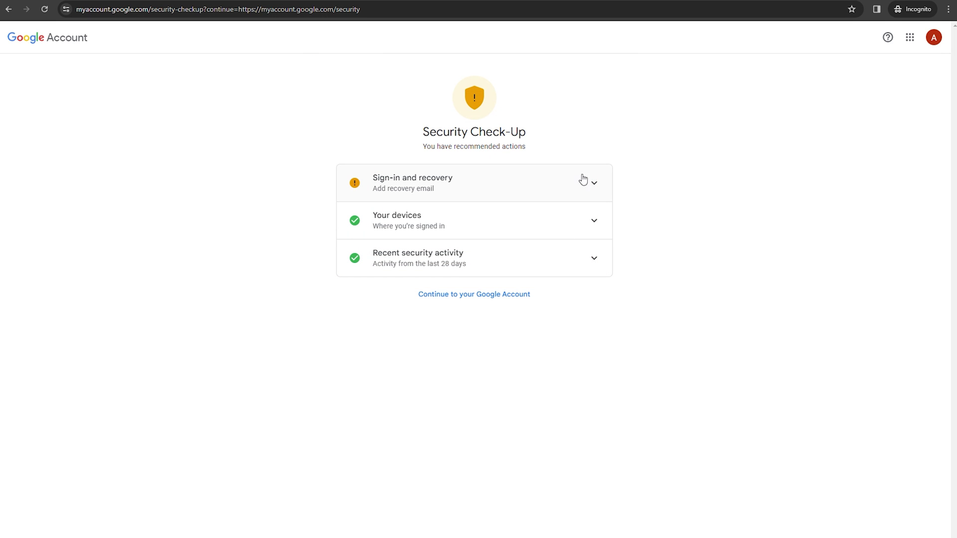
Check the Sign-in and recovery recommendation, then review devices where the account is signed in
click(600, 182)
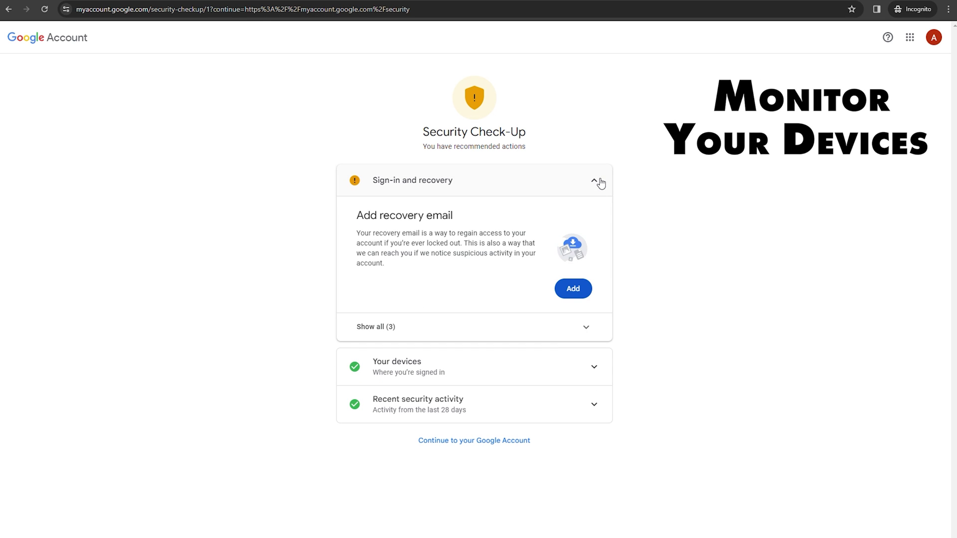
click(594, 190)
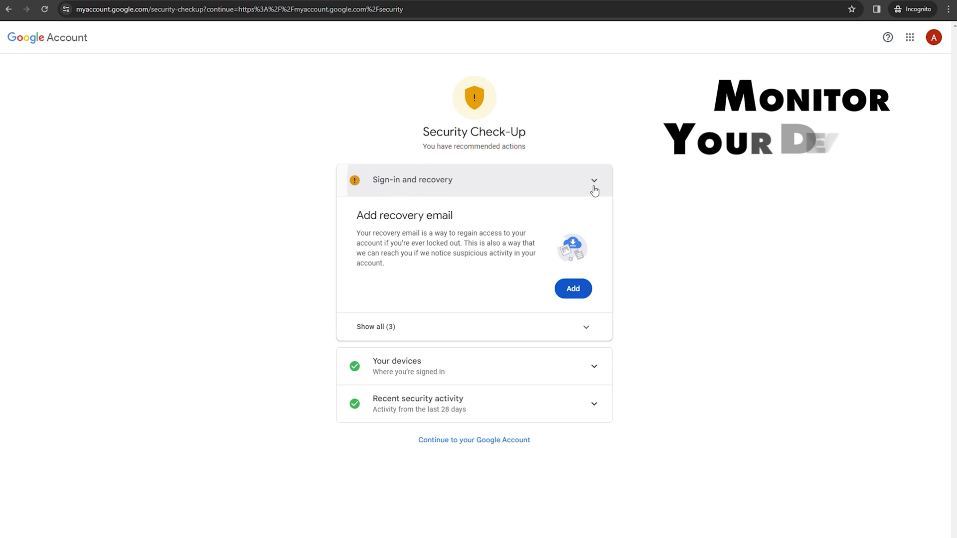
click(596, 224)
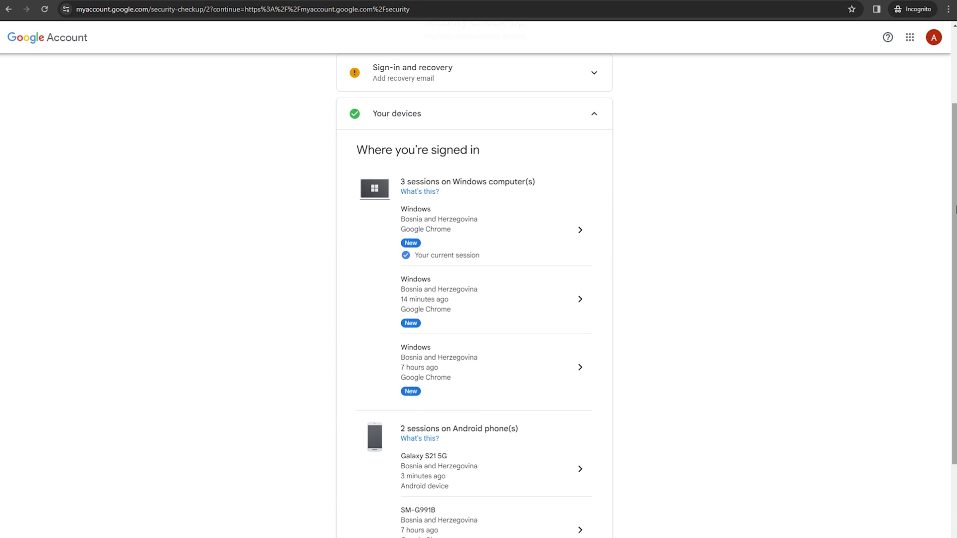
drag(950, 210, 950, 257)
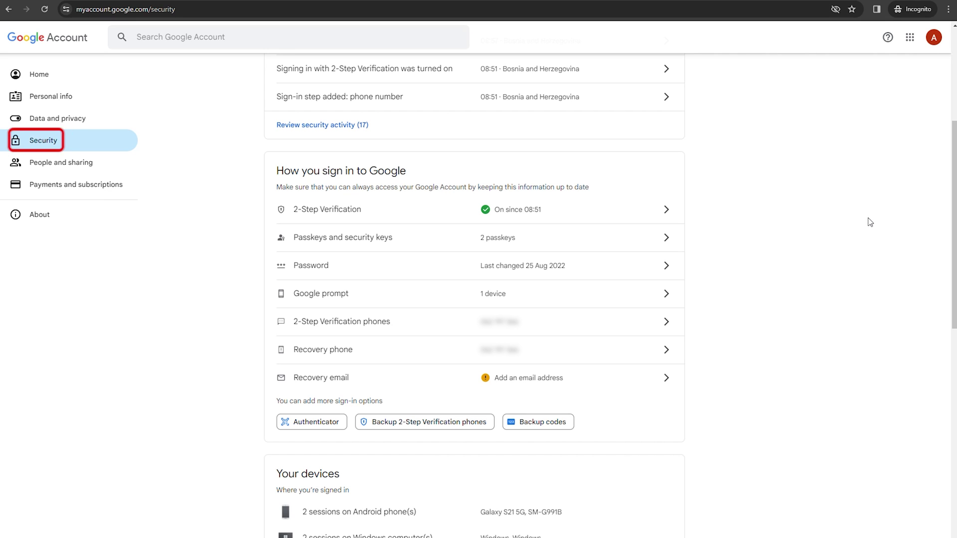
Open the Authenticator app setup within 2-Step Verification settings
click(661, 211)
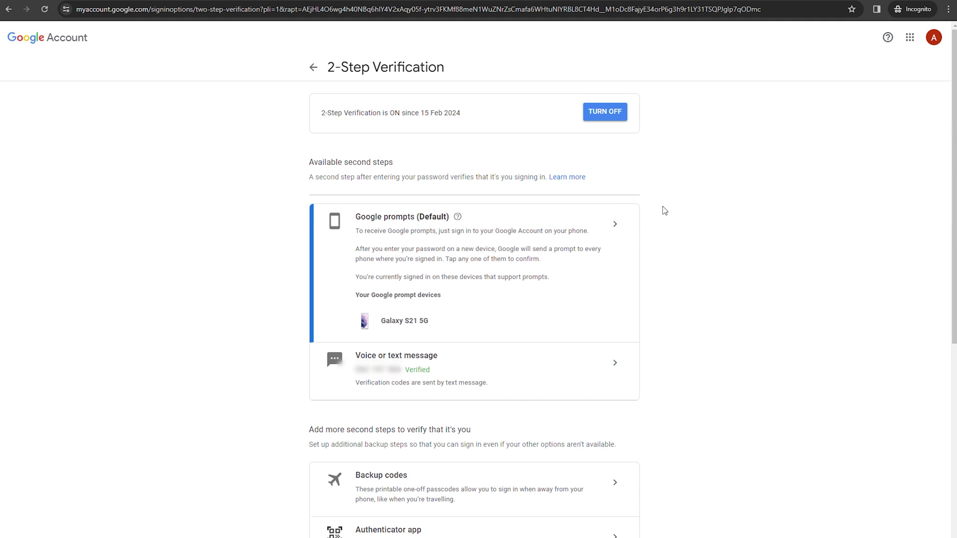
scroll(664, 210, down, 3)
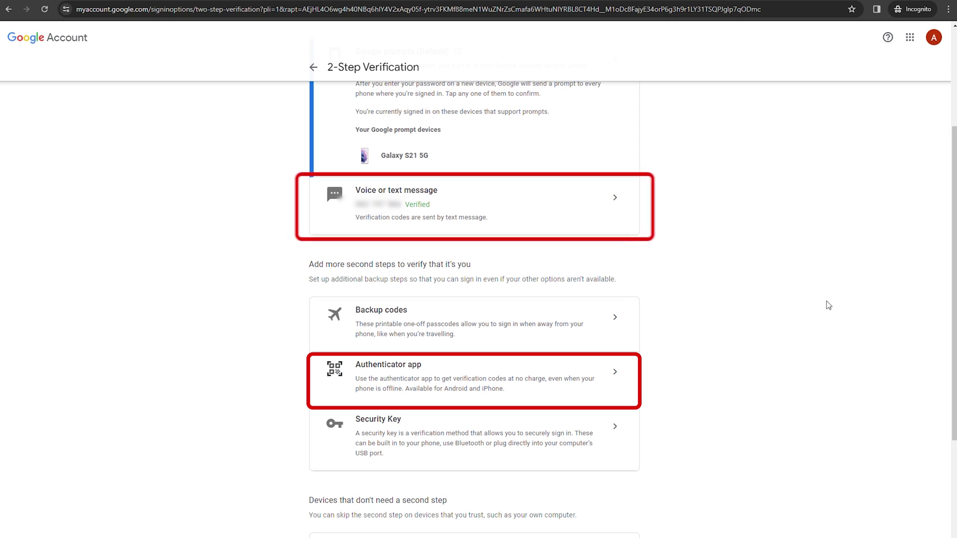
click(615, 375)
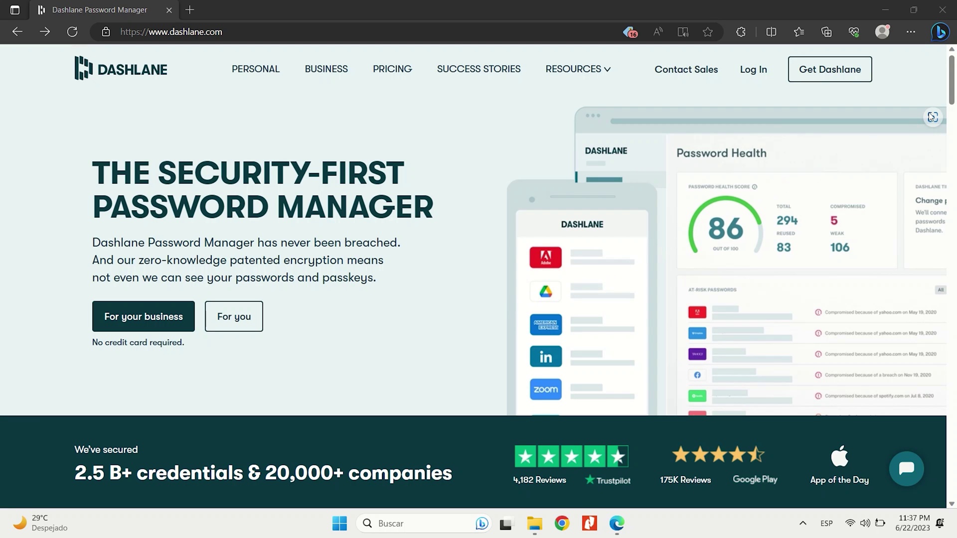
drag(953, 81, 953, 127)
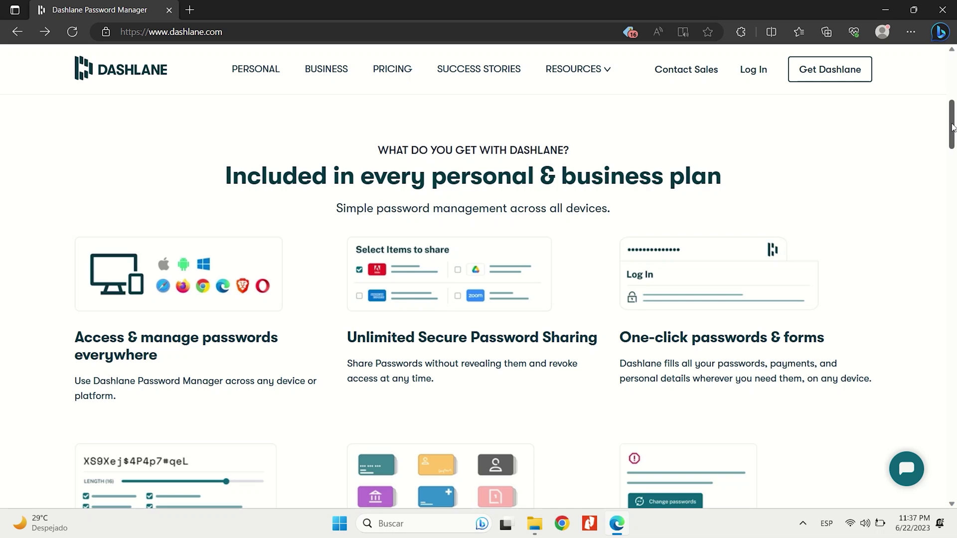
drag(953, 127, 950, 216)
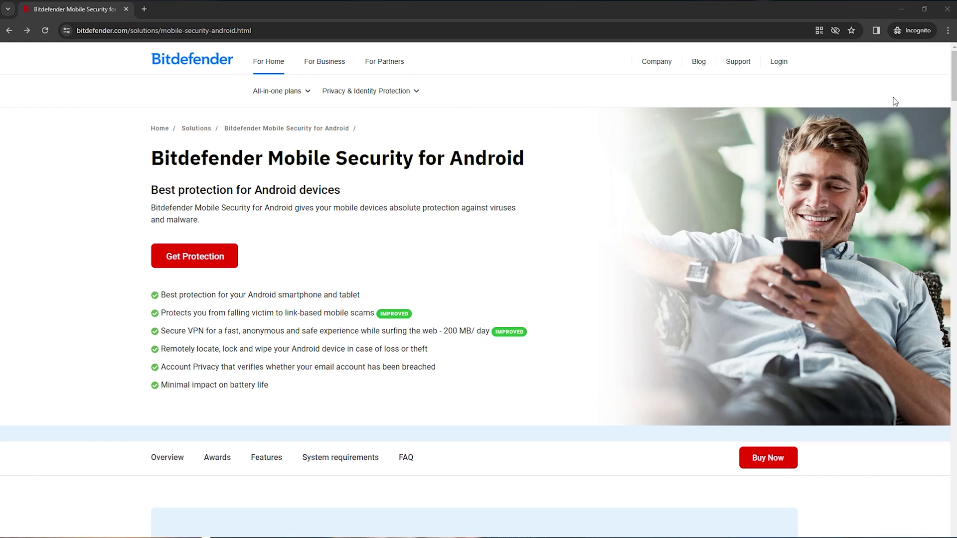
Expand the Web Protection description under Best Protection for Android
scroll(915, 89, down, 10)
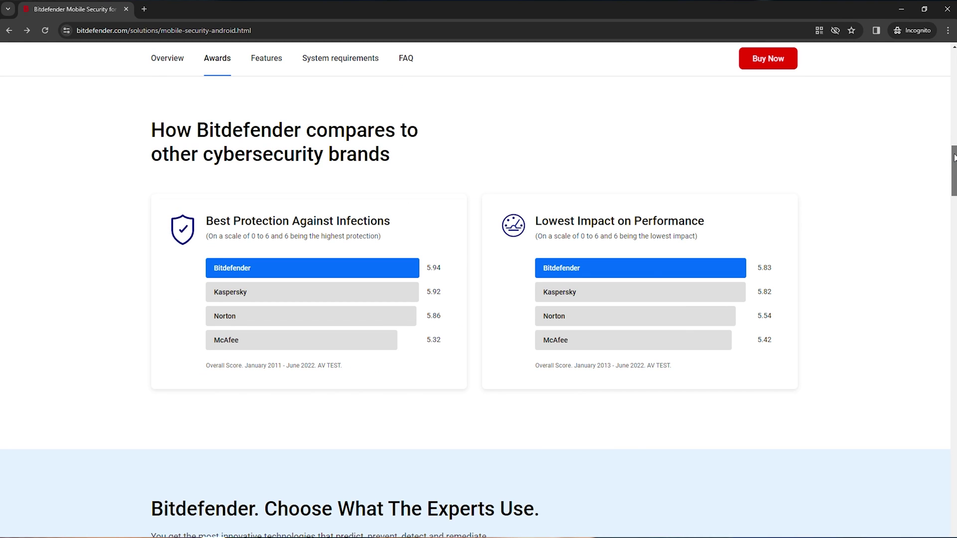
scroll(954, 158, down, 8)
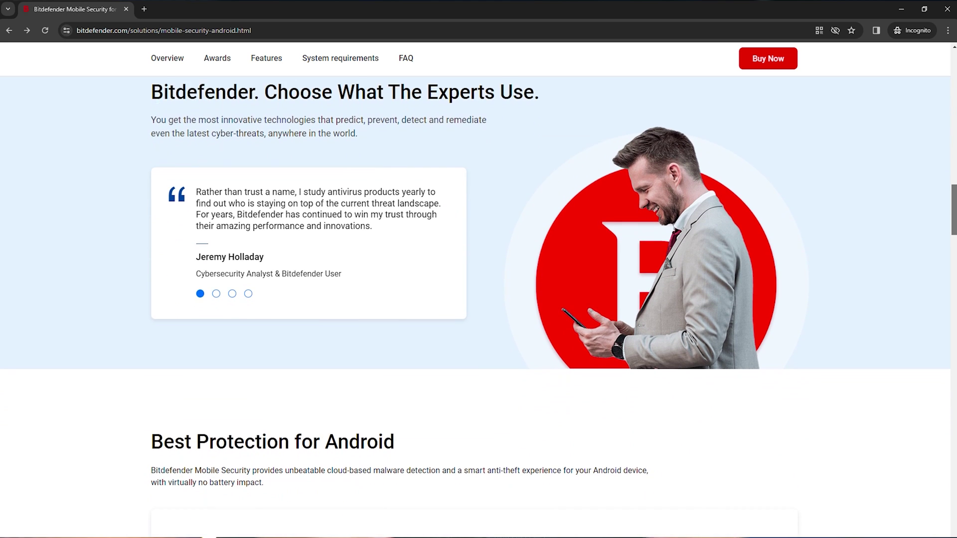
scroll(475, 309, down, 3)
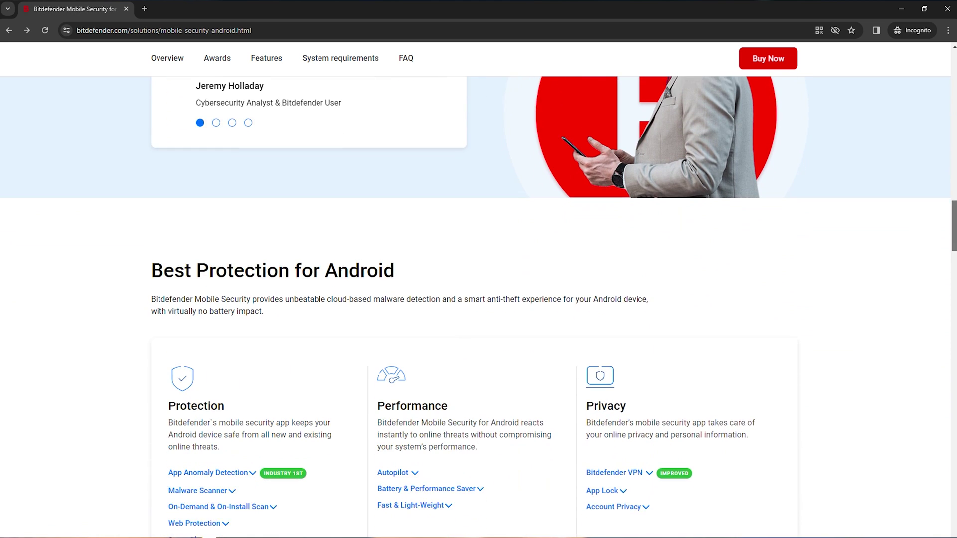
scroll(475, 309, down, 2)
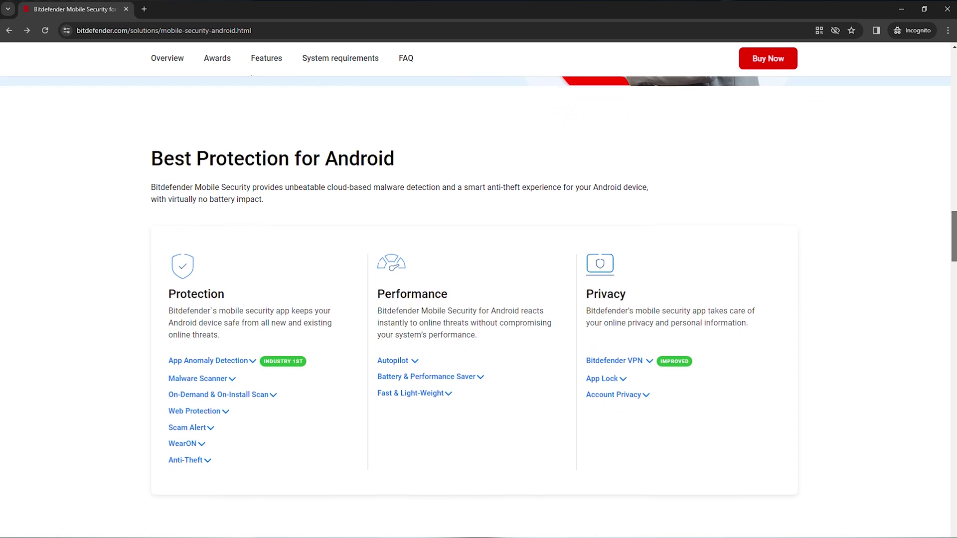
scroll(225, 369, down, 1)
click(226, 369)
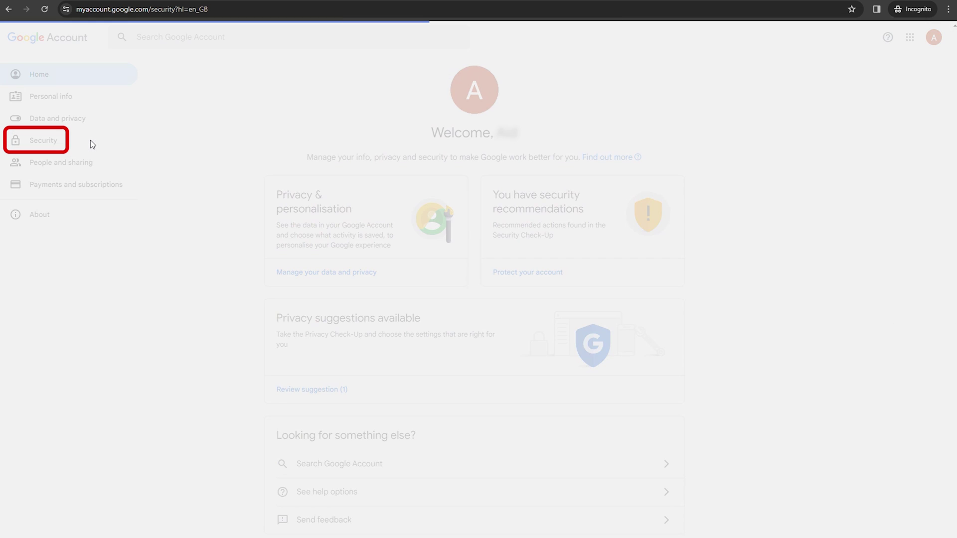
Delete all of Canva's third-party connections to the account and confirm
click(91, 141)
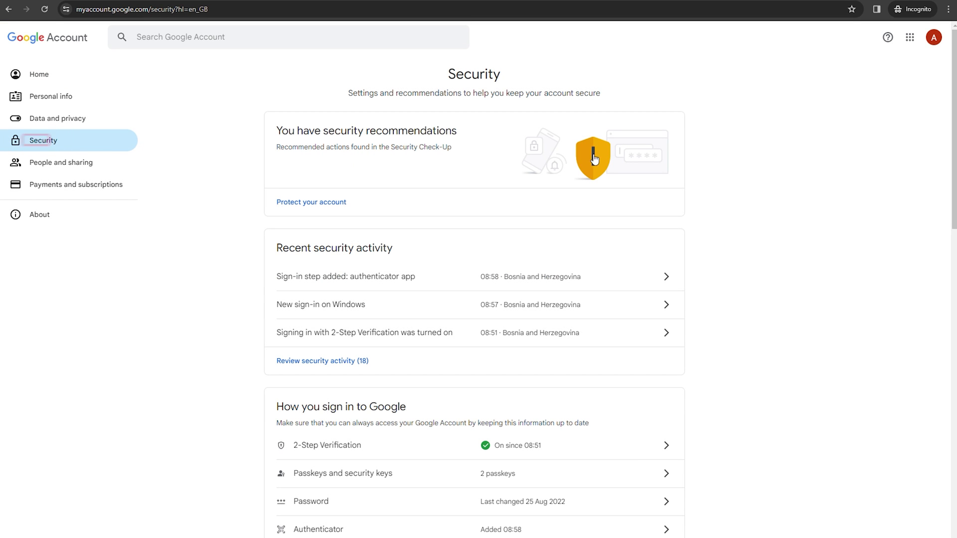
scroll(718, 390, down, 12)
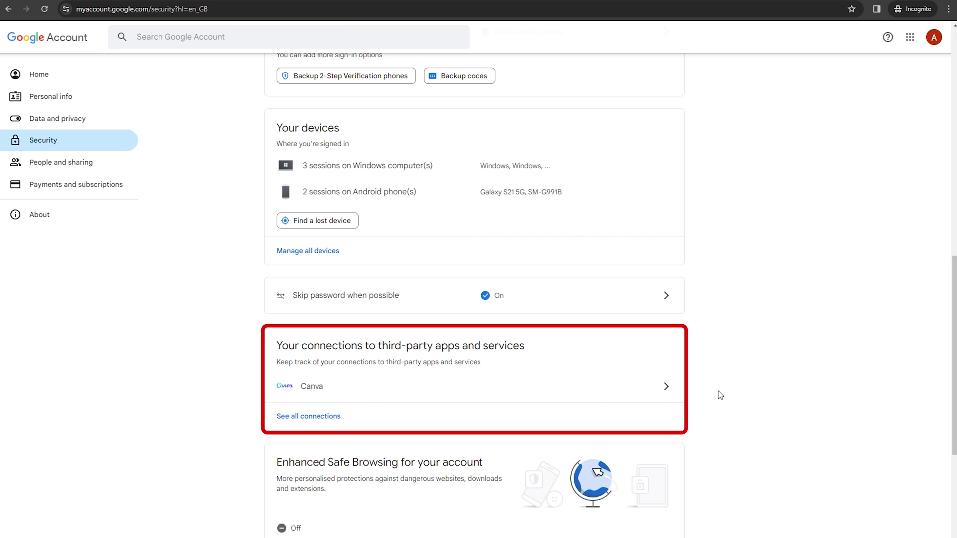
click(664, 388)
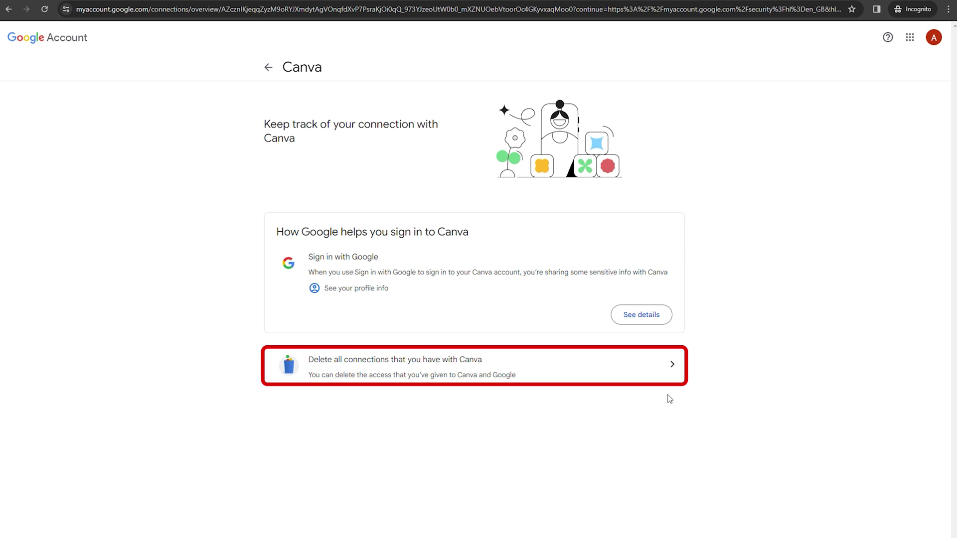
click(671, 367)
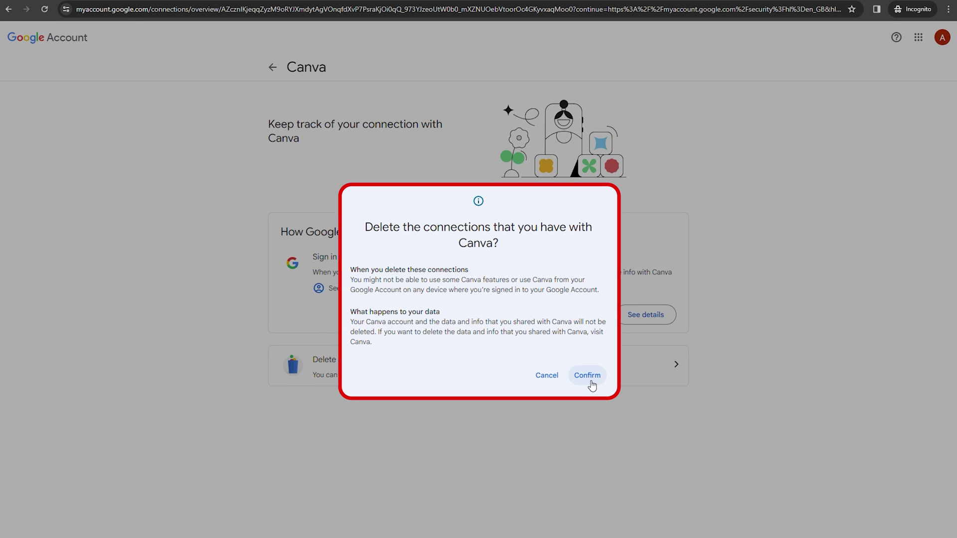
click(587, 375)
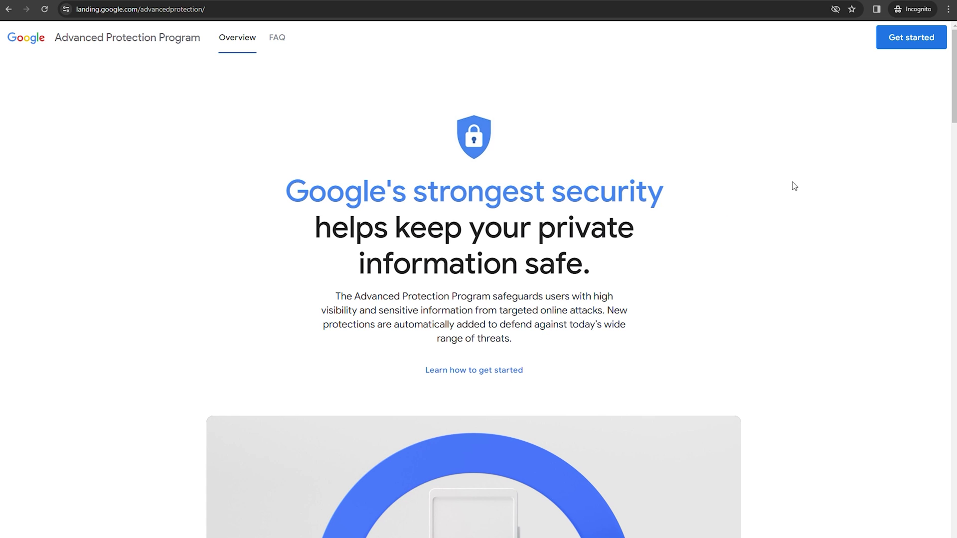
Scroll through the Advanced Protection overview to read its protections
scroll(841, 159, down, 10)
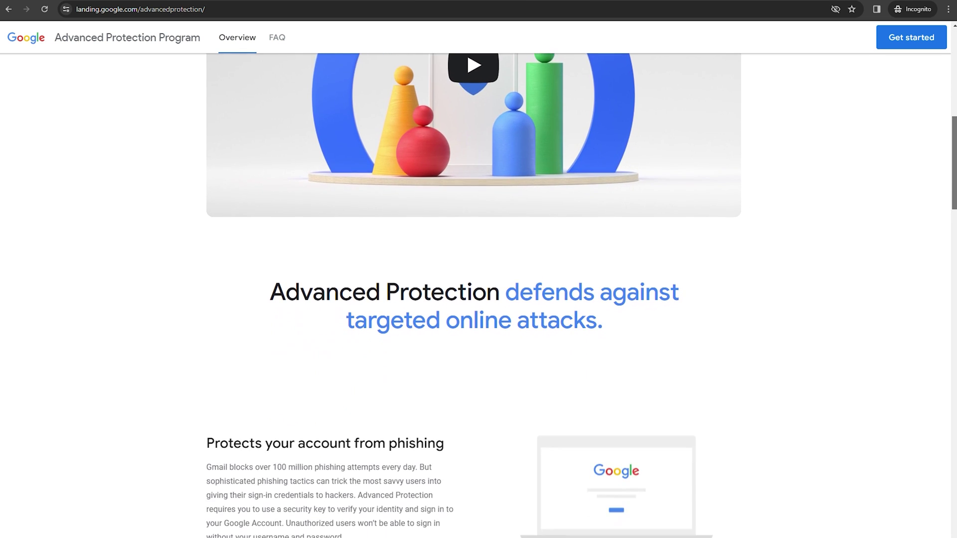
scroll(478, 279, down, 6)
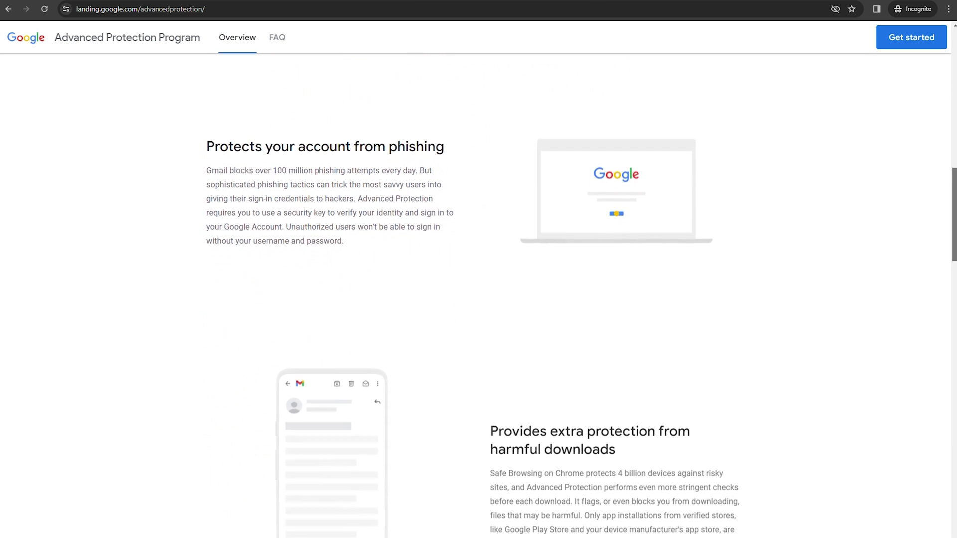
scroll(478, 279, down, 5)
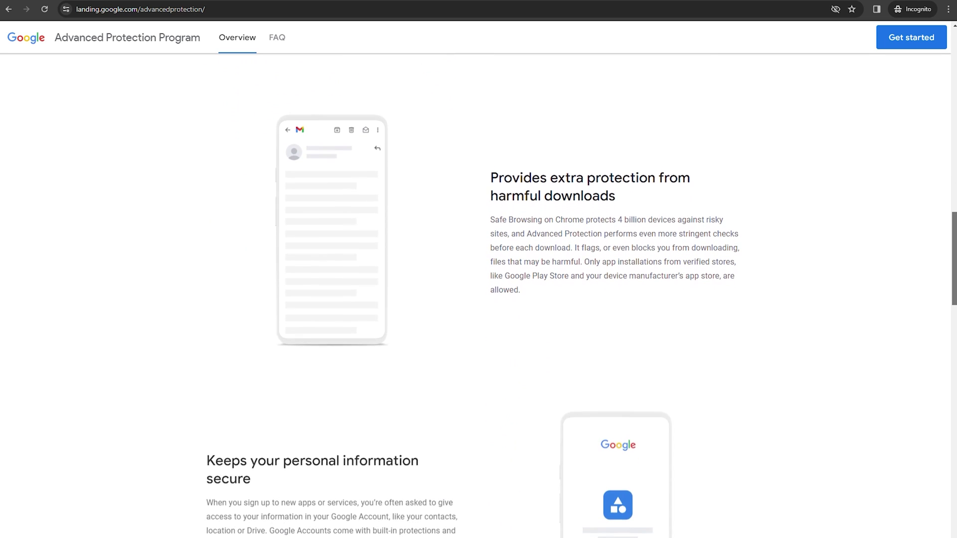
scroll(479, 279, down, 4)
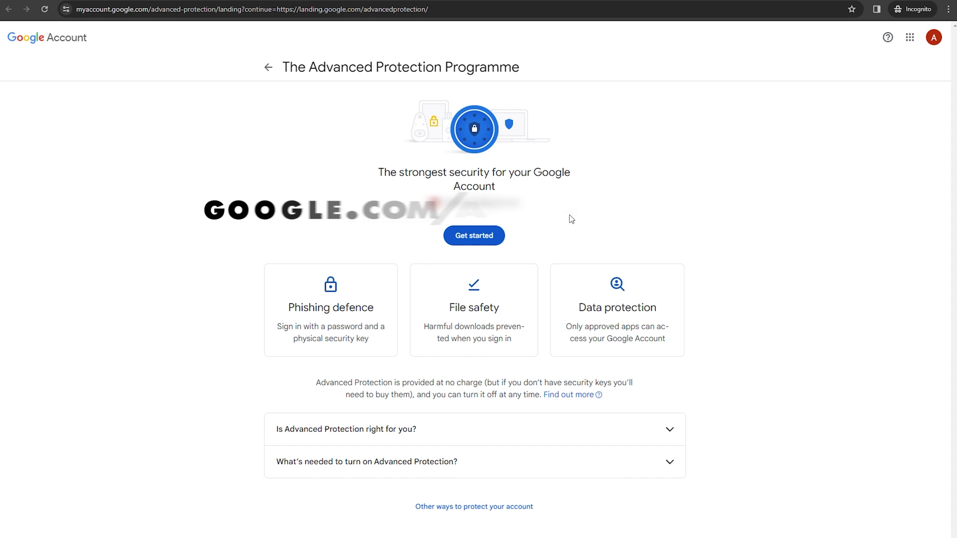
Begin Advanced Protection enrollment and proceed to the security-key registration step
click(473, 241)
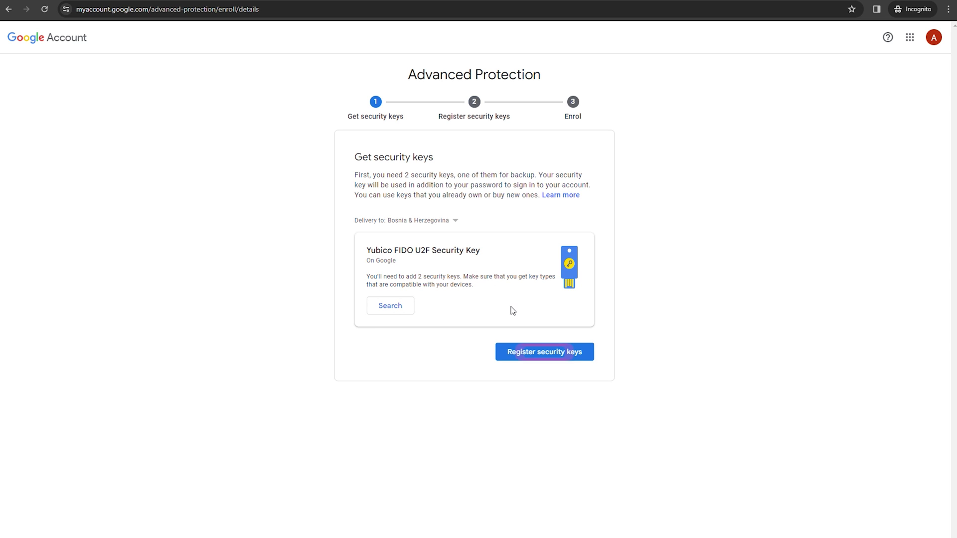
click(532, 355)
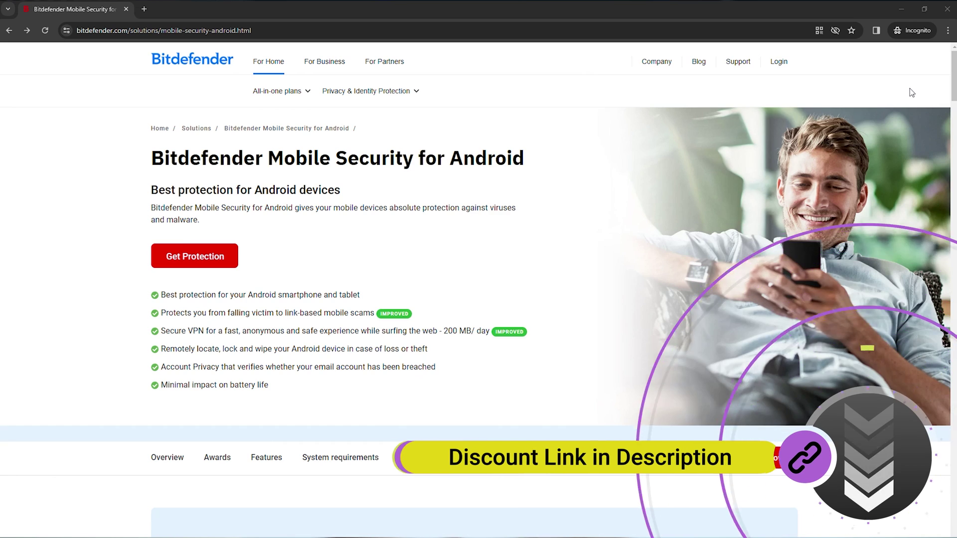
scroll(861, 131, down, 10)
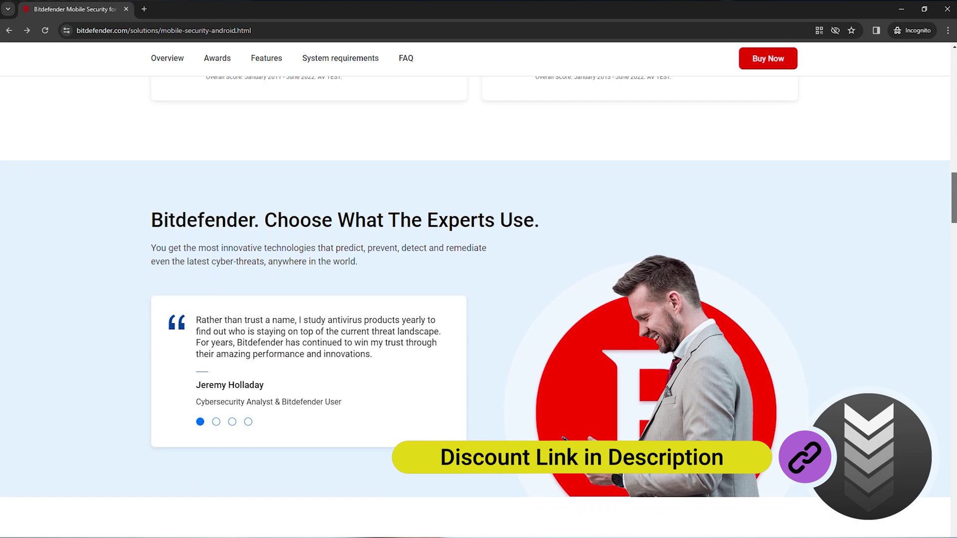
scroll(953, 157, down, 6)
scroll(476, 295, down, 3)
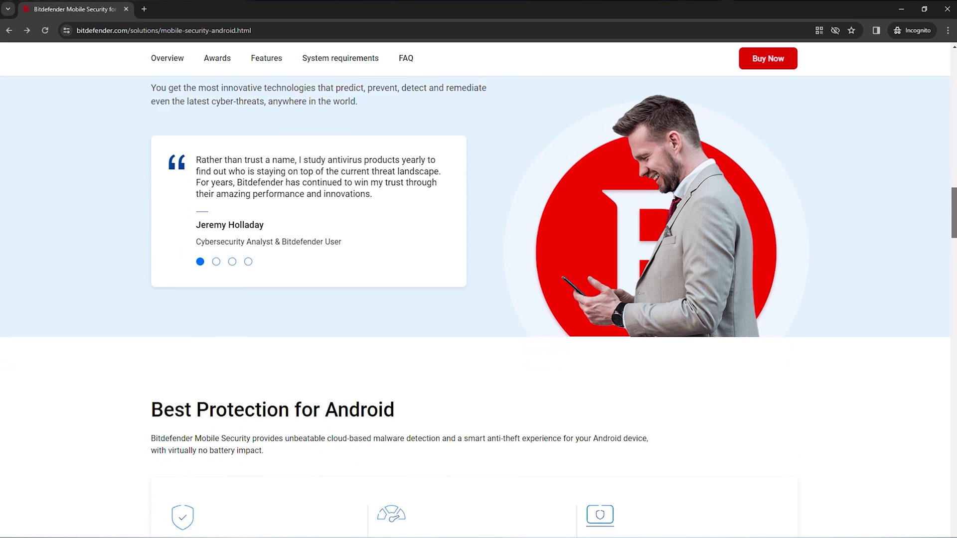
scroll(475, 294, down, 3)
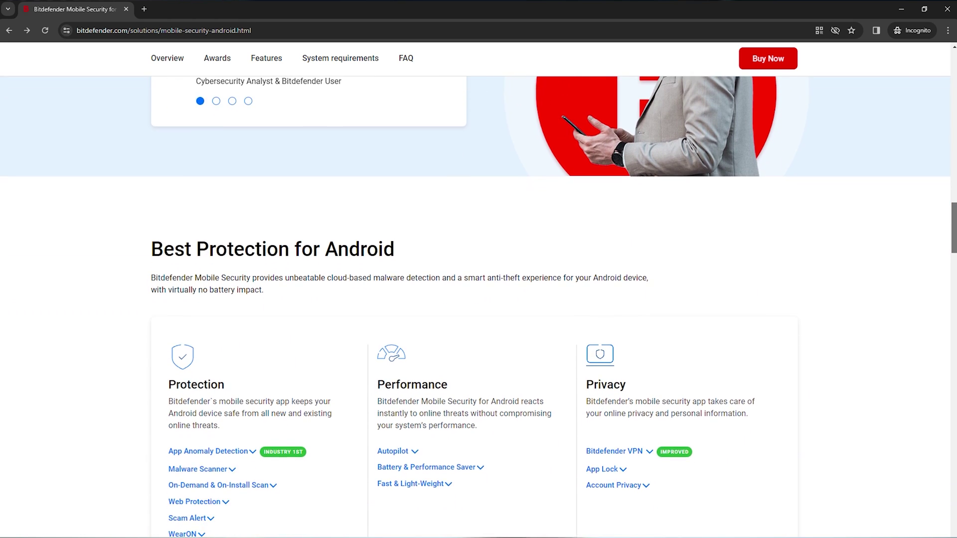